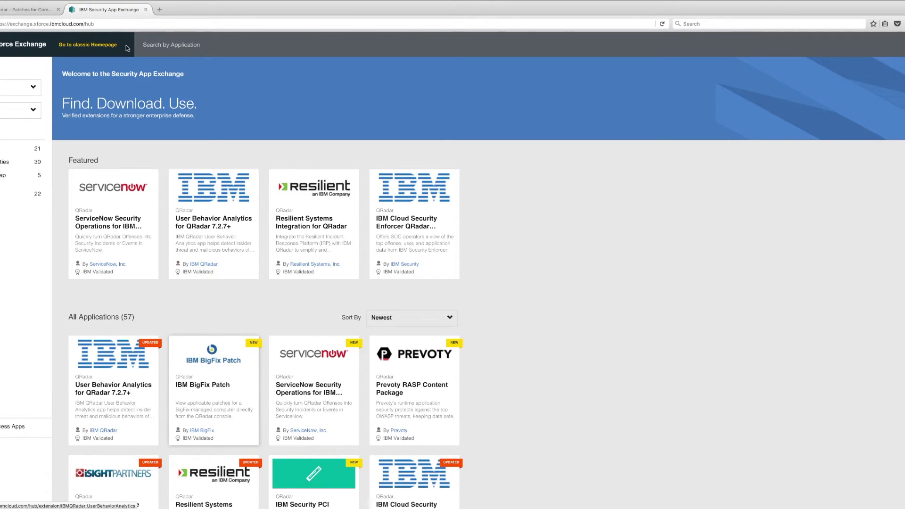
# Step: Return to the QRadar console's BigFix Patch tab with its empty IP lookup form
pyautogui.click(39, 11)
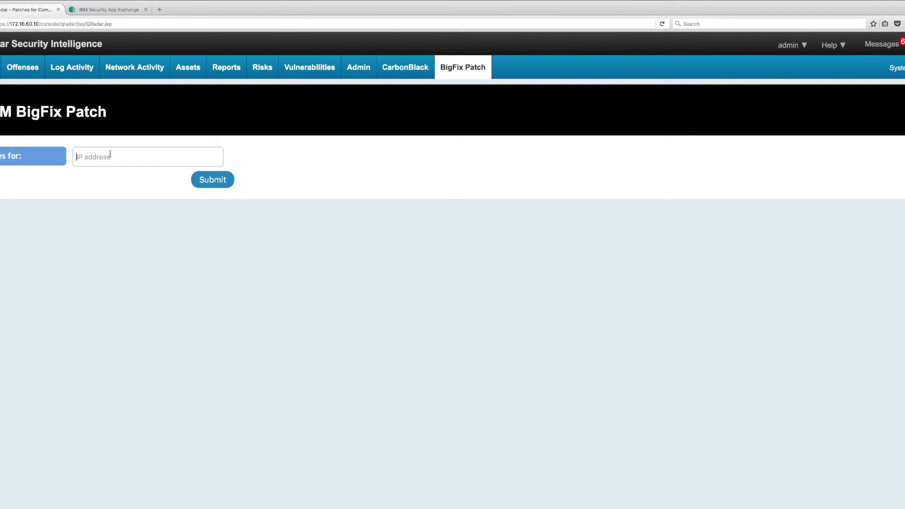
# Step: Show the QRadar asset list and bring up actions for WIN7 at 172.16.60.203
pyautogui.click(188, 71)
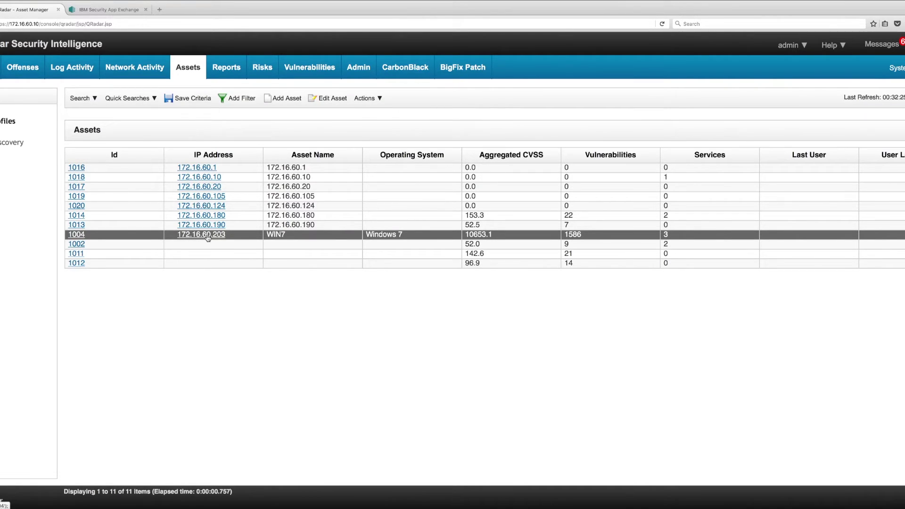
pyautogui.moveTo(208, 237)
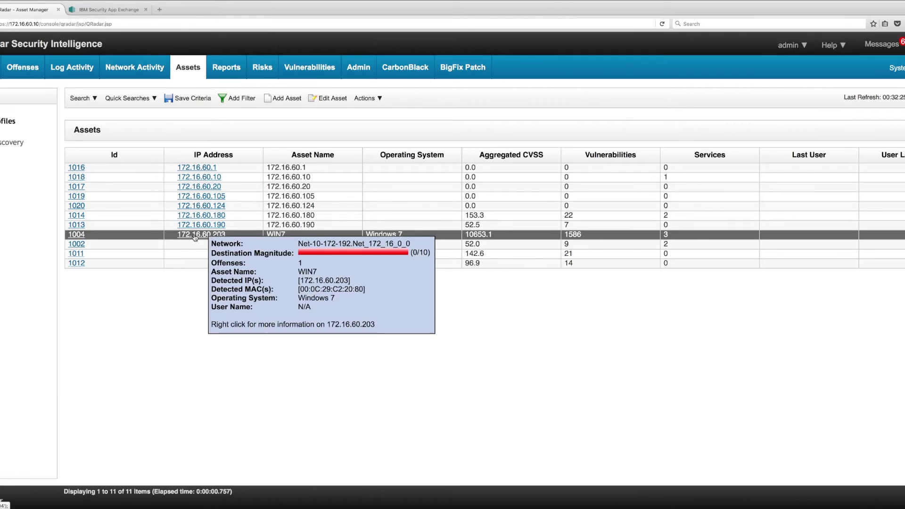
pyautogui.rightClick(195, 237)
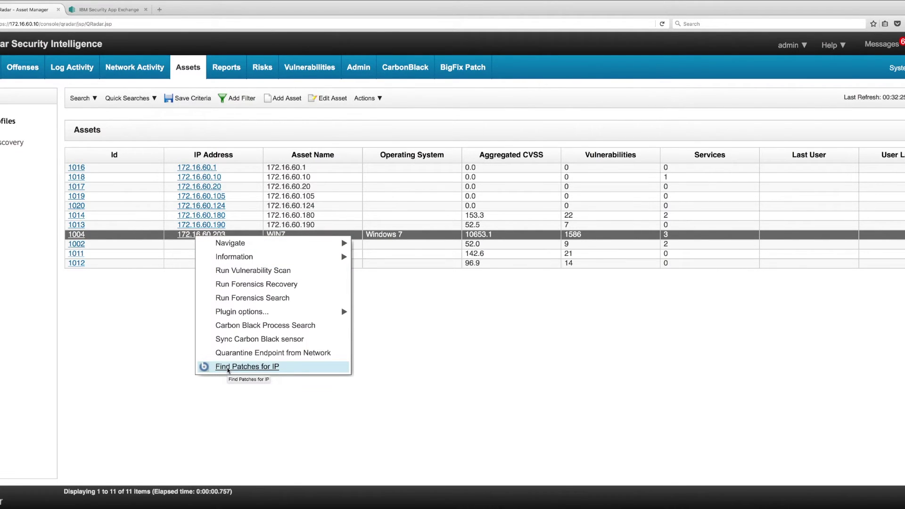
# Step: Find patches for WIN7's IP and filter them with 'cve-2014-633' down to MS14-064
pyautogui.click(228, 366)
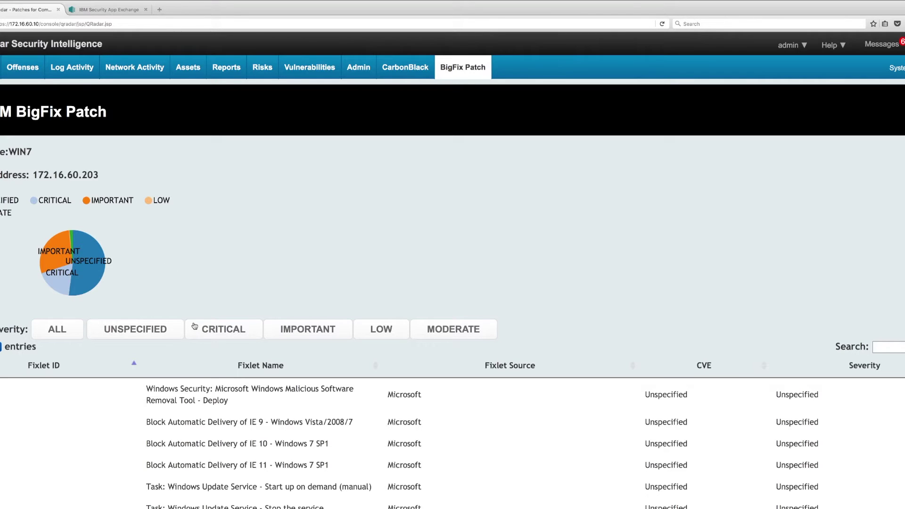
pyautogui.scroll(-4, 226, 388)
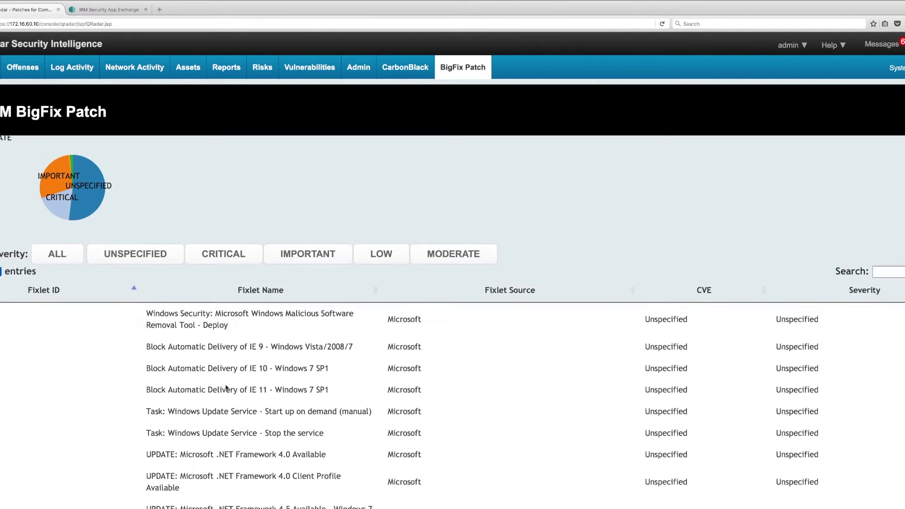
pyautogui.scroll(2, 226, 385)
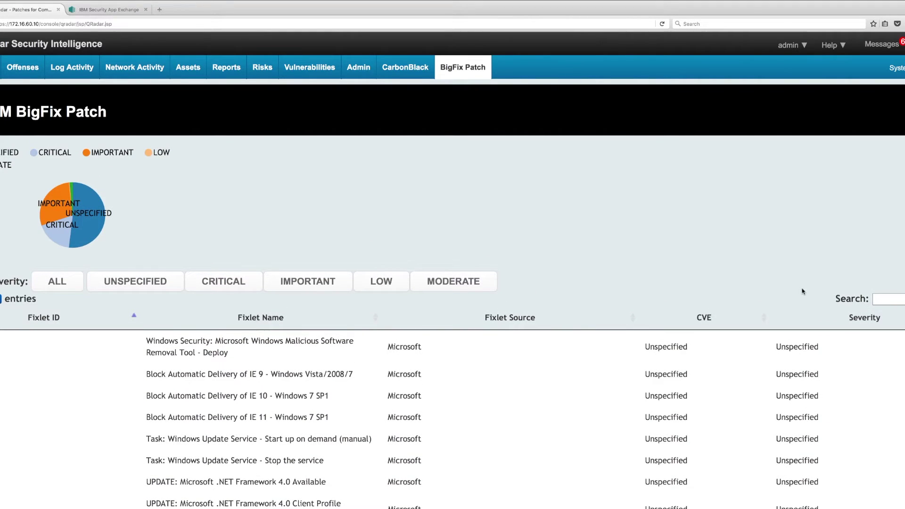
pyautogui.click(883, 302)
pyautogui.write('cve')
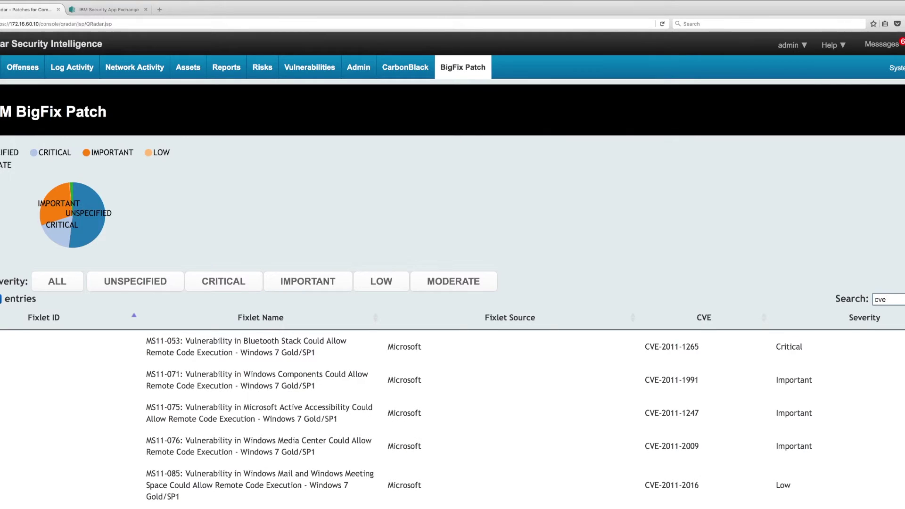
pyautogui.write('-2014')
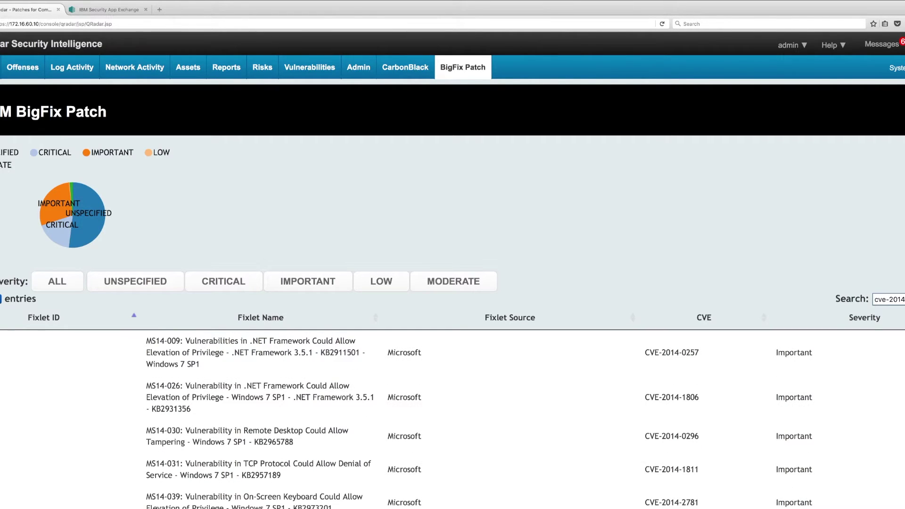
pyautogui.write('-633')
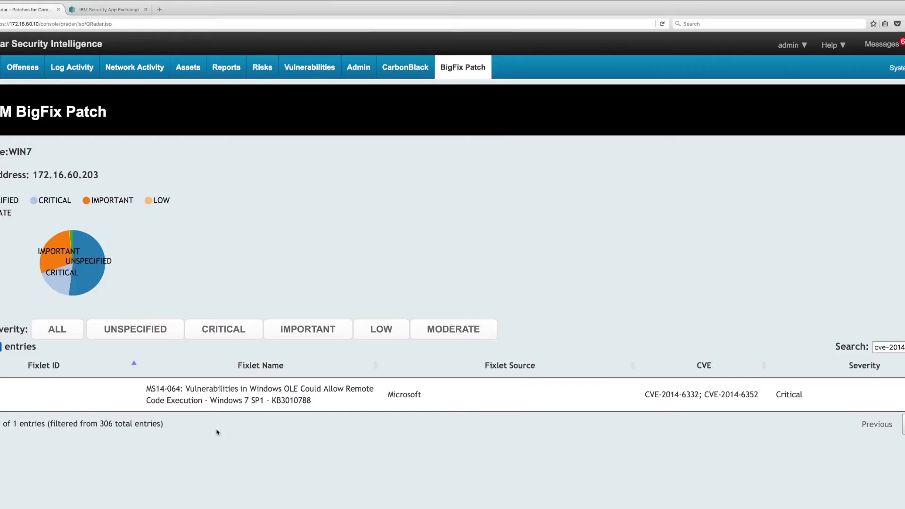
pyautogui.press('super+Tab')
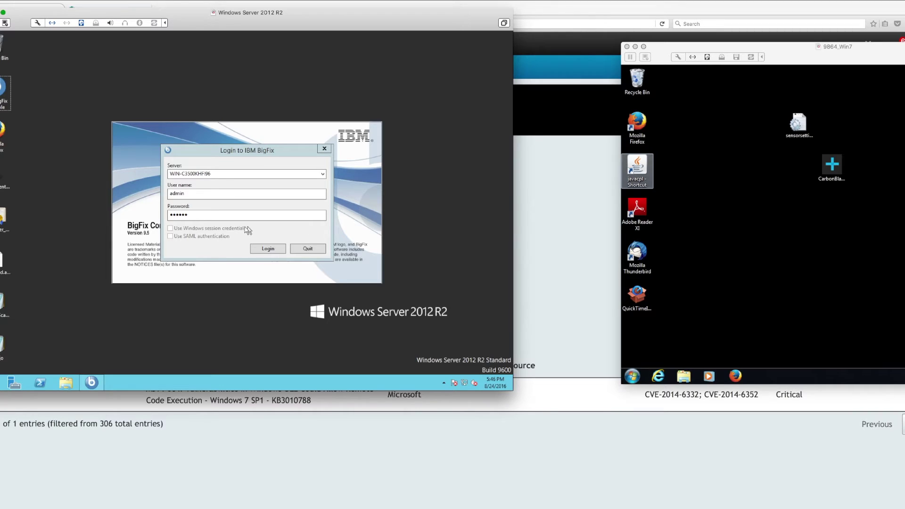
# Step: Log in to the BigFix Console to see the WIN7 and Win2012R2 computers
pyautogui.click(274, 247)
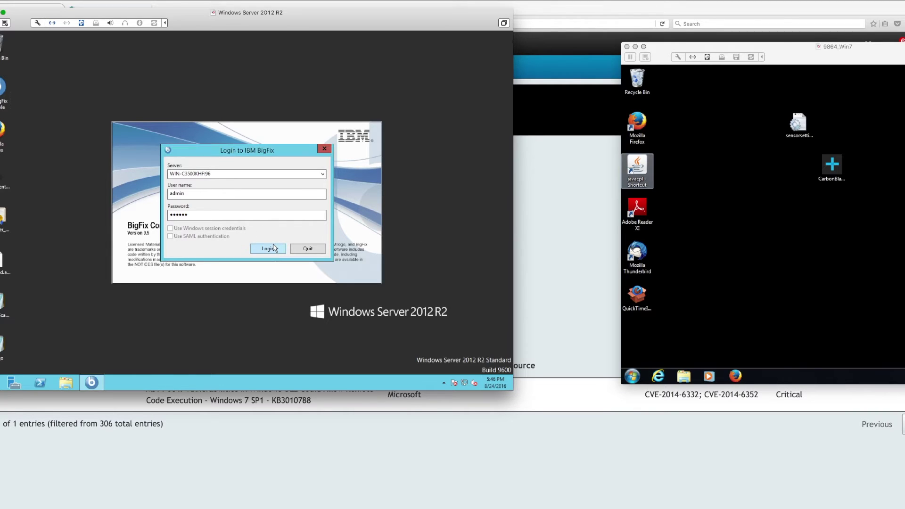
pyautogui.click(274, 247)
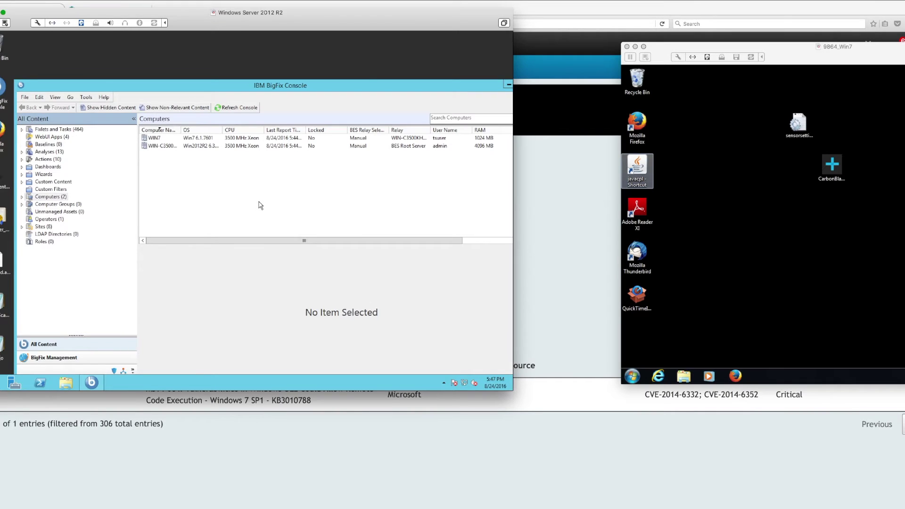
# Step: Select WIN7, list its relevant fixlets and open the MS14-064 OLE fixlet (KB3010788)
pyautogui.click(157, 140)
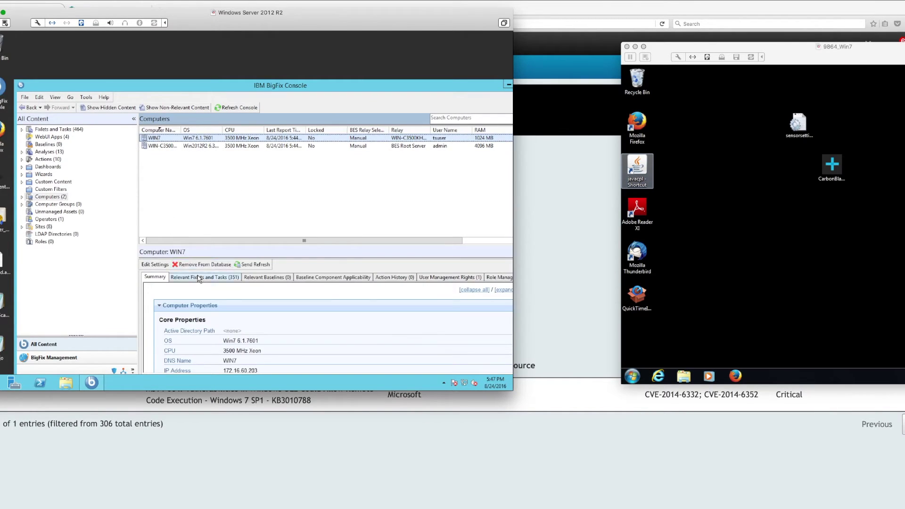
pyautogui.click(204, 280)
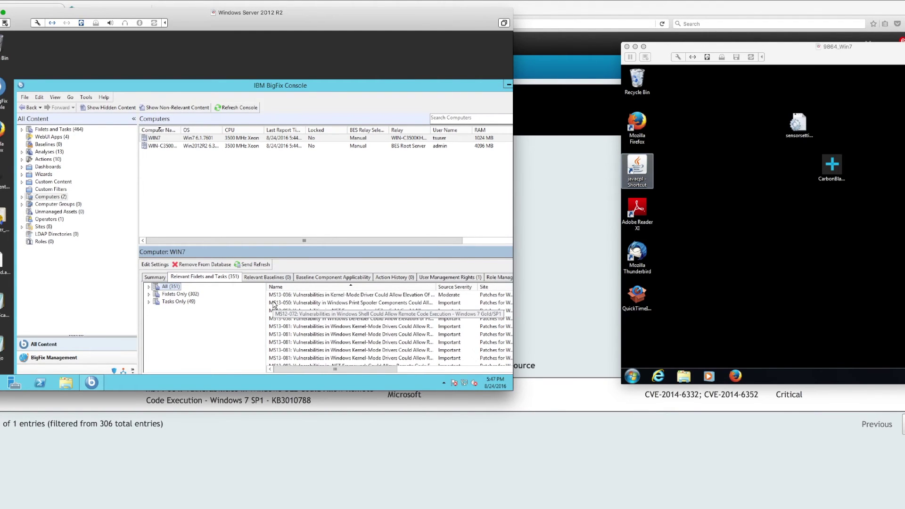
pyautogui.scroll(-3, 274, 305)
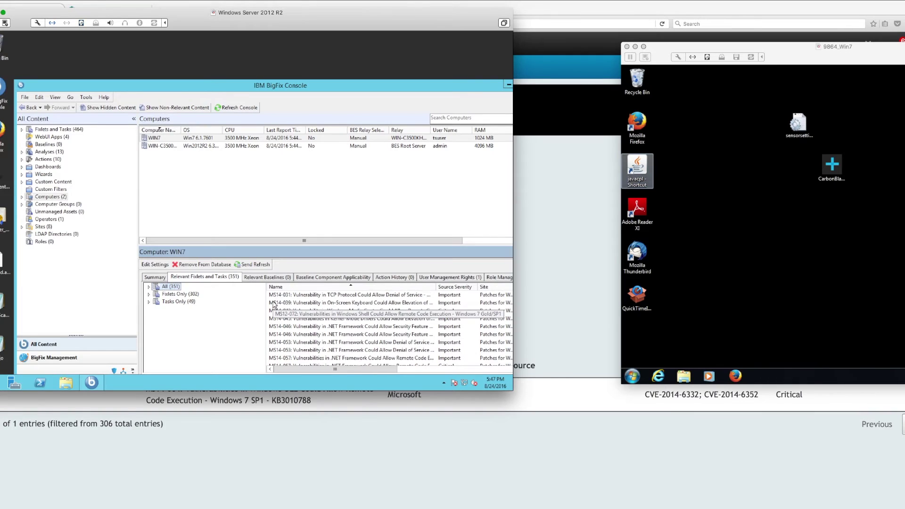
pyautogui.scroll(-1, 273, 305)
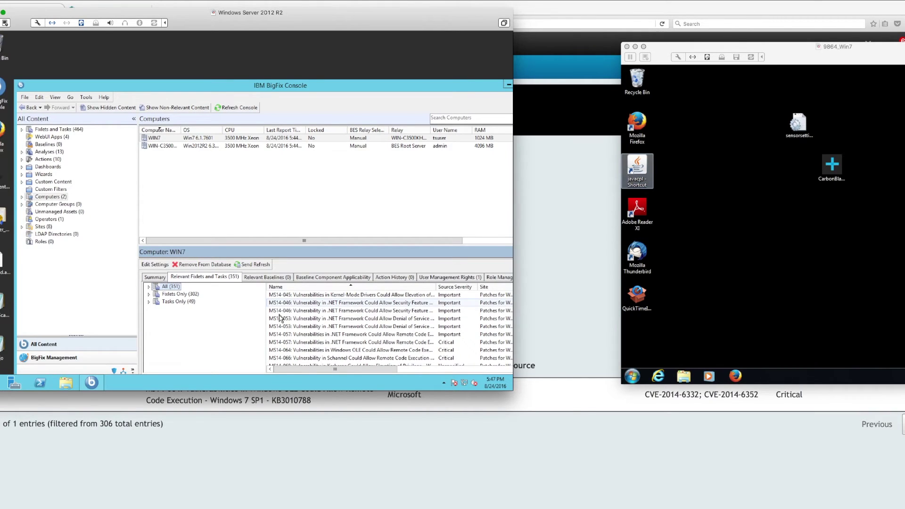
pyautogui.doubleClick(282, 351)
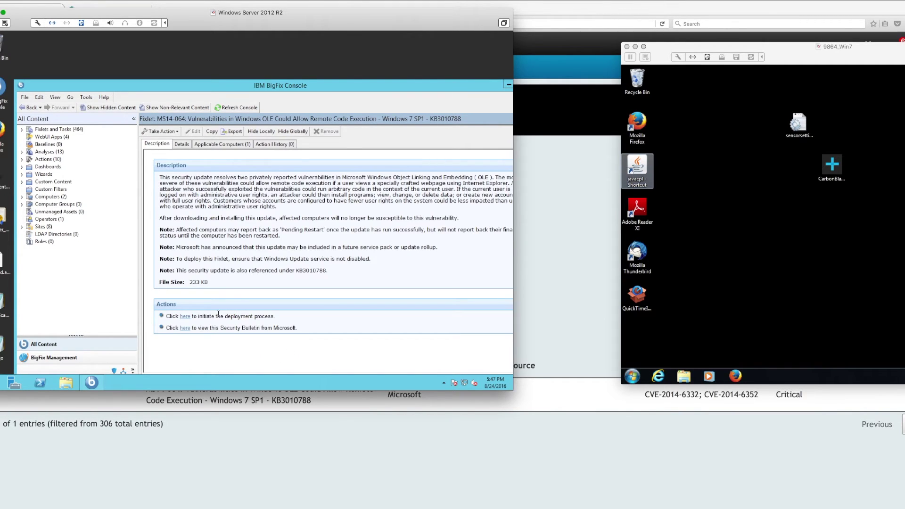
# Step: Take action on the MS14-064 fixlet with WIN7 as the target computer and confirm
pyautogui.click(186, 317)
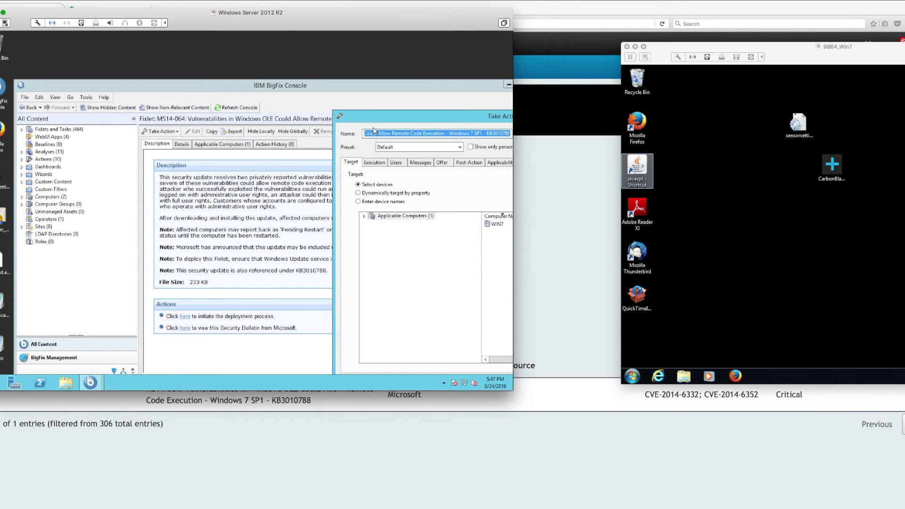
pyautogui.moveTo(379, 116); pyautogui.dragTo(221, 118)
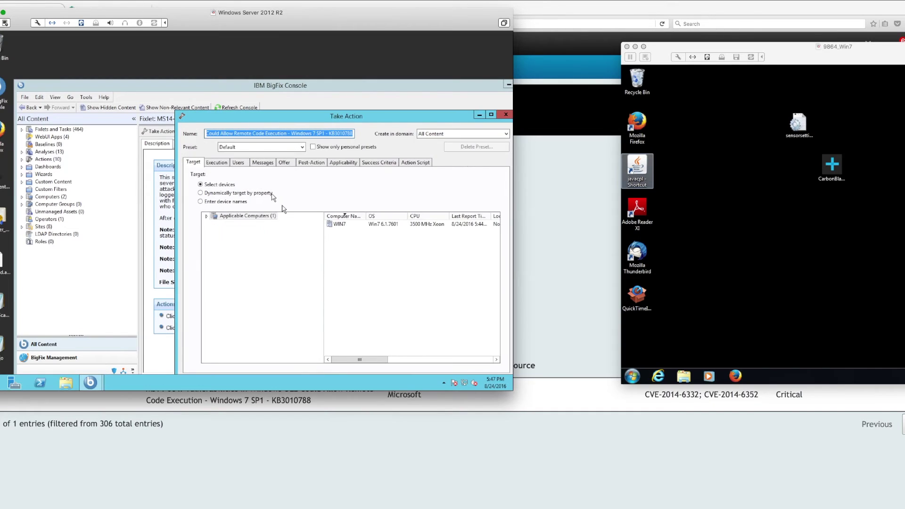
pyautogui.click(340, 226)
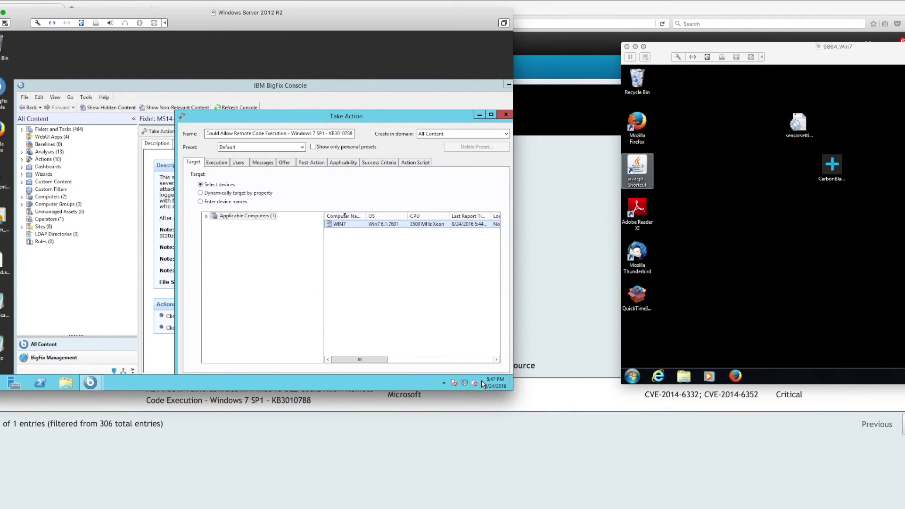
pyautogui.moveTo(512, 388)
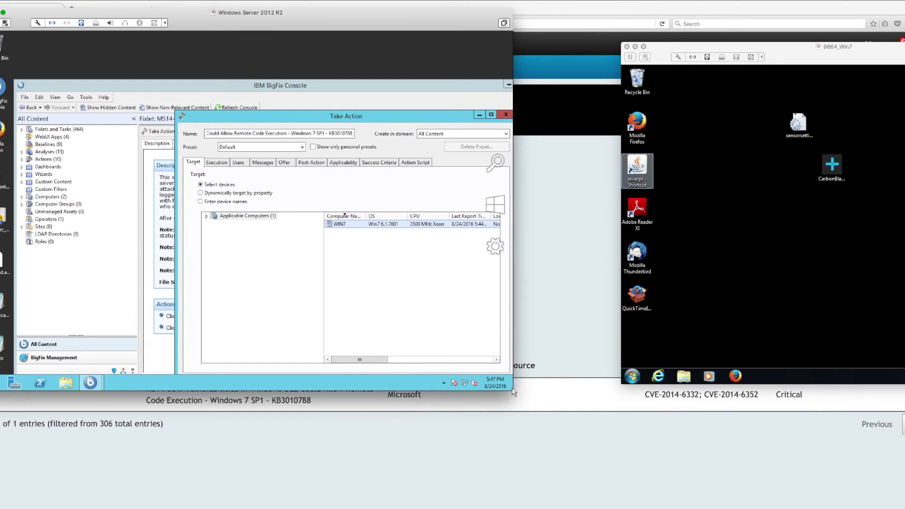
pyautogui.hscroll(2, 473, 339)
pyautogui.hscroll(1, 474, 340)
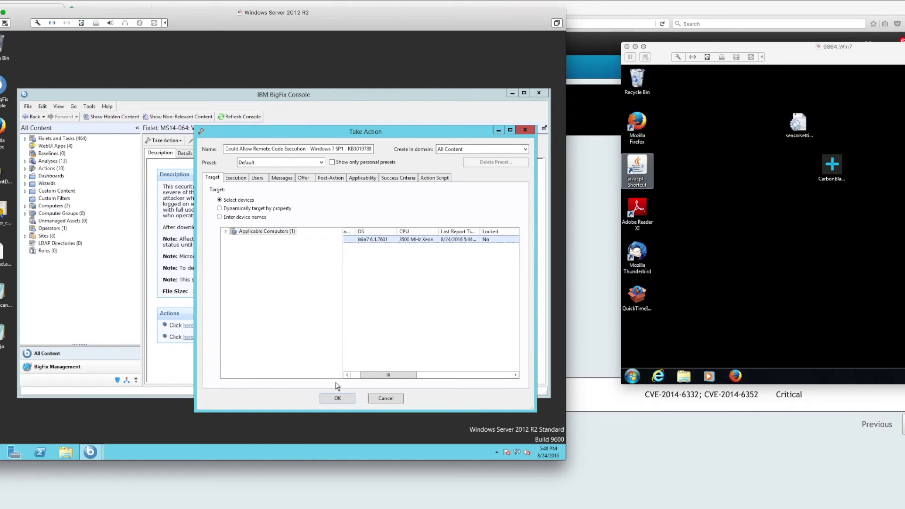
pyautogui.click(338, 399)
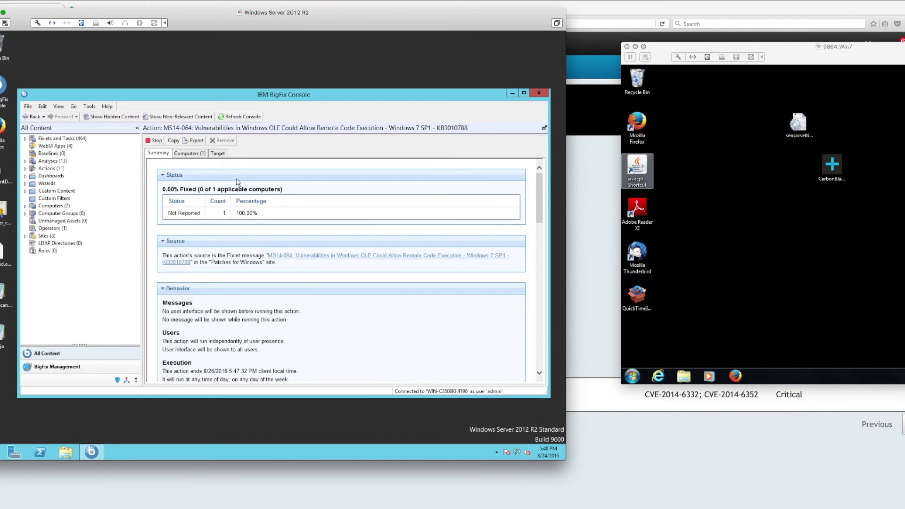
# Step: Refresh the action status to show WIN7 Pending Restart with the .msu download complete
pyautogui.click(250, 119)
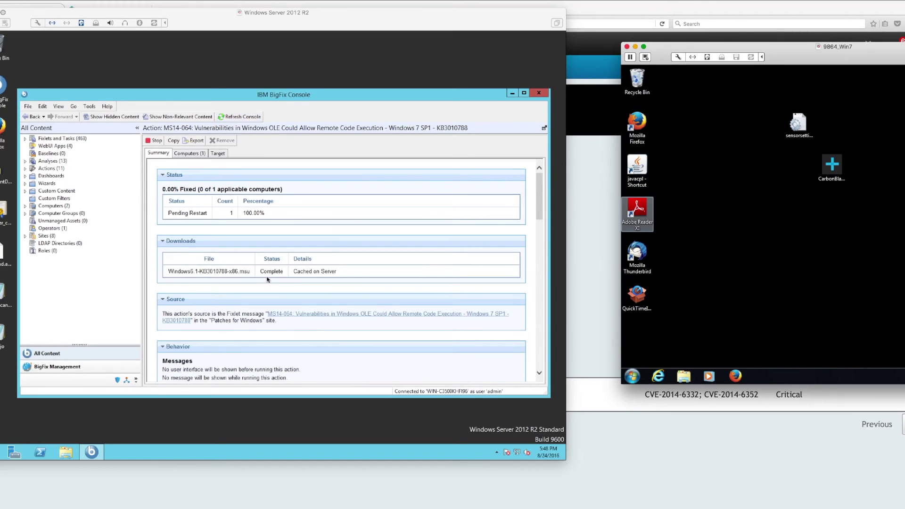
pyautogui.click(294, 279)
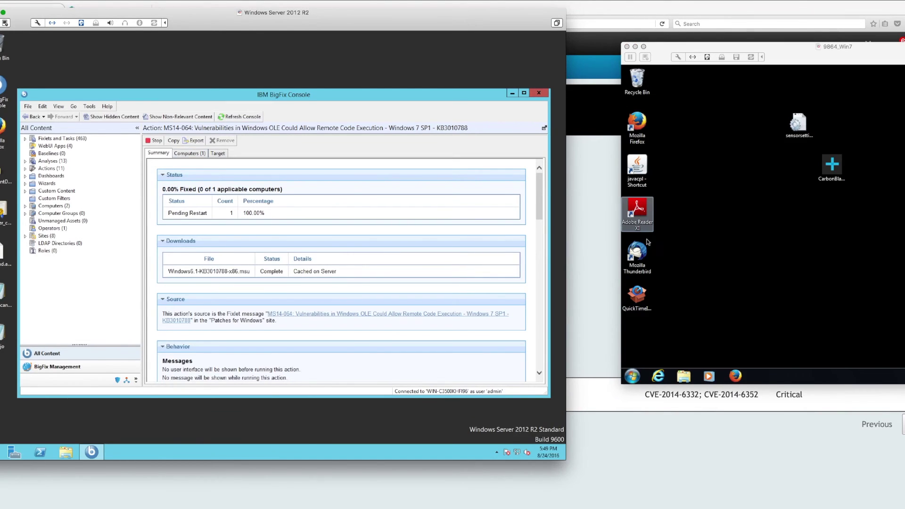
pyautogui.click(632, 378)
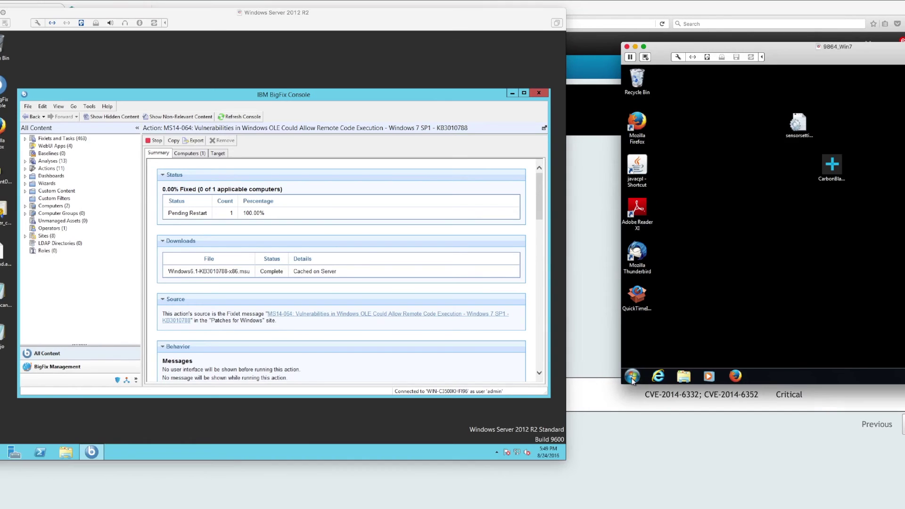
# Step: Restart WIN7 from the Start menu to finish patching, then return to QRadar's Assets list
pyautogui.click(632, 378)
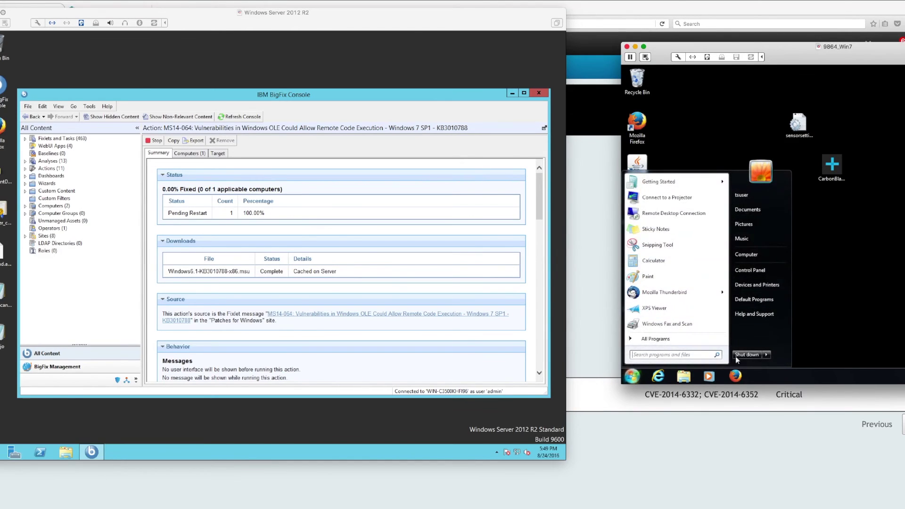
pyautogui.moveTo(767, 355)
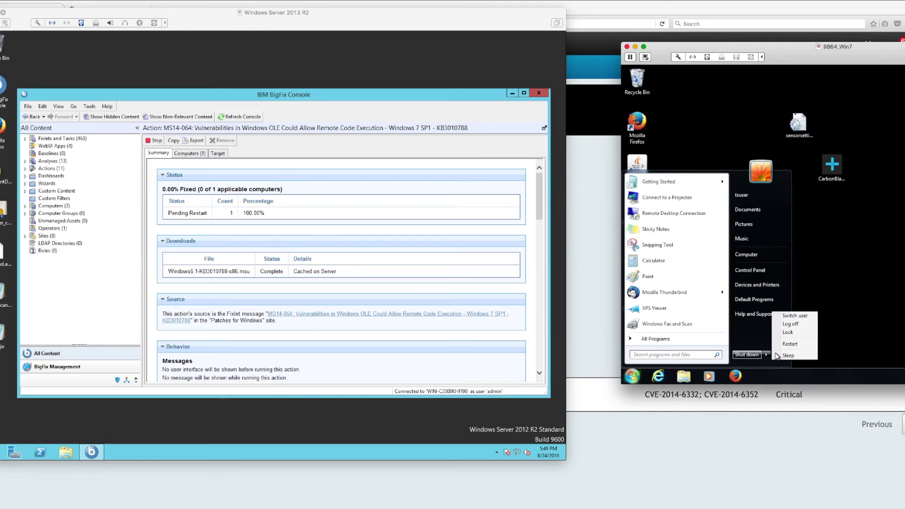
pyautogui.click(791, 345)
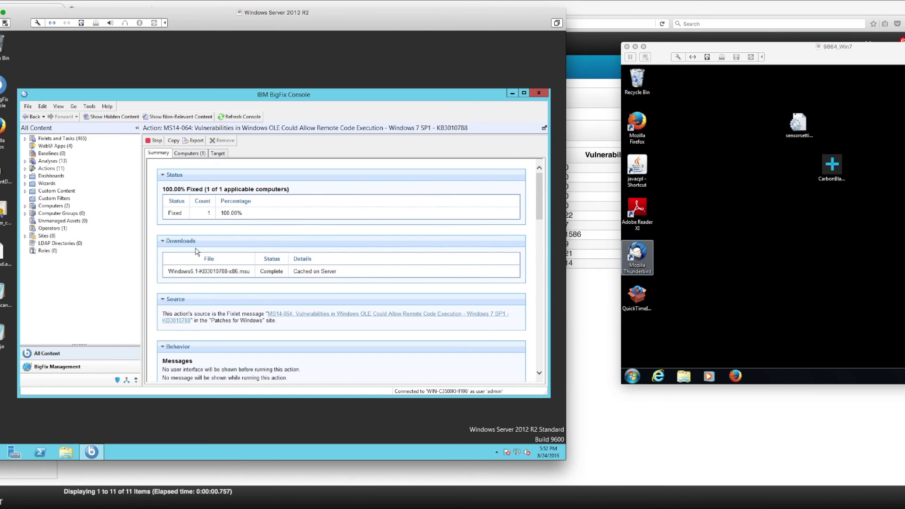
pyautogui.click(602, 419)
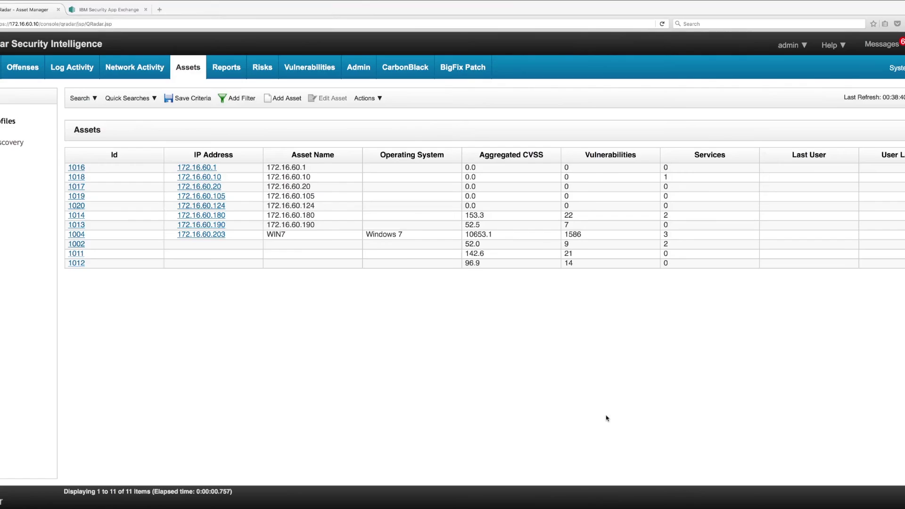
# Step: Reopen WIN7's Find Patches for IP list and search it for 'ms14-064'
pyautogui.rightClick(209, 238)
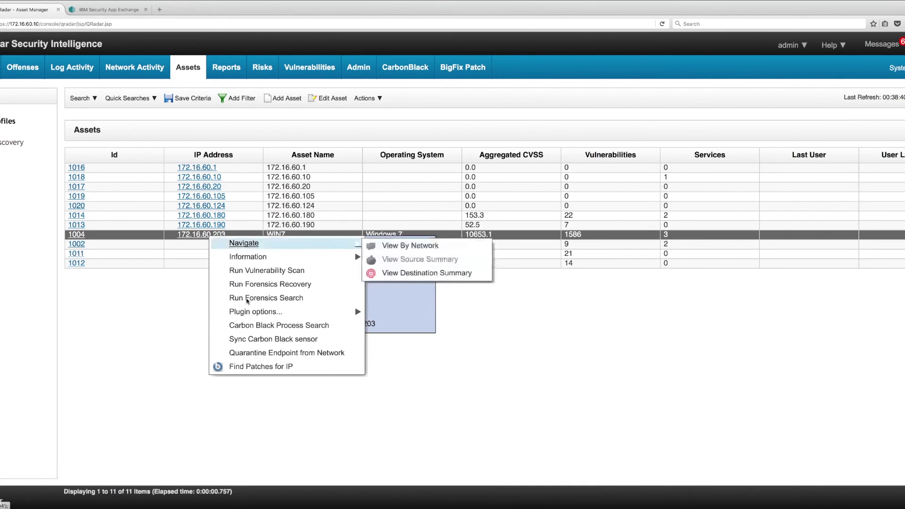
pyautogui.click(262, 366)
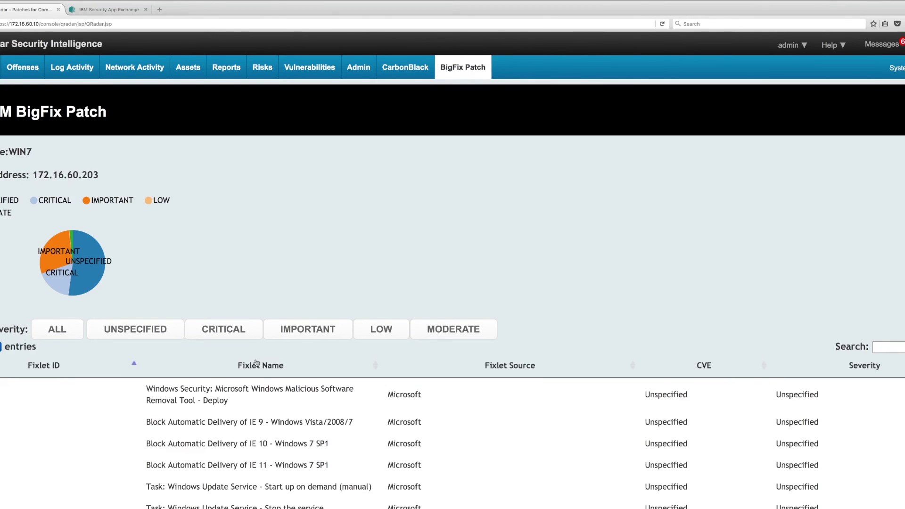
pyautogui.click(883, 347)
pyautogui.write('ms14')
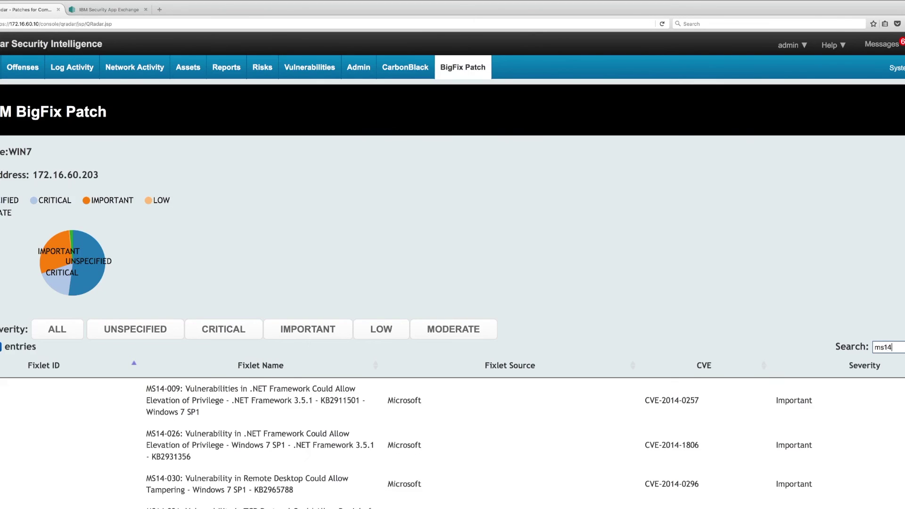
pyautogui.write('-064')
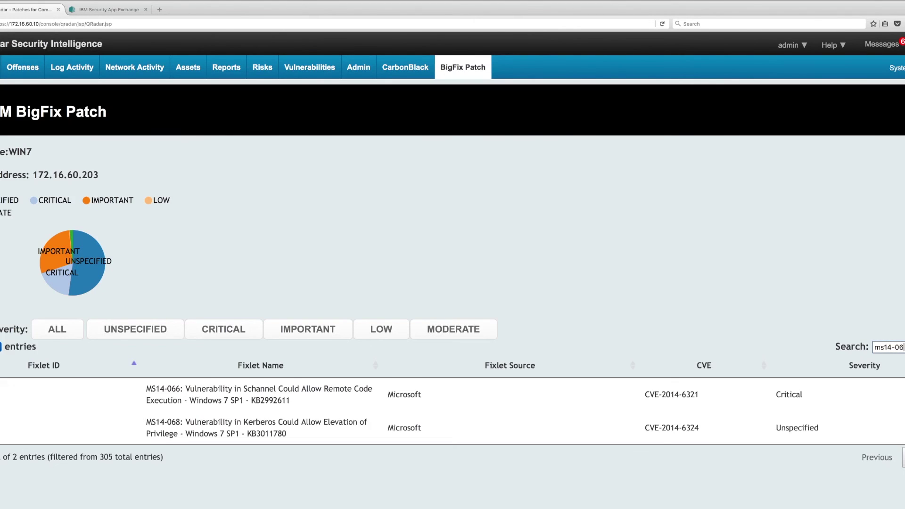